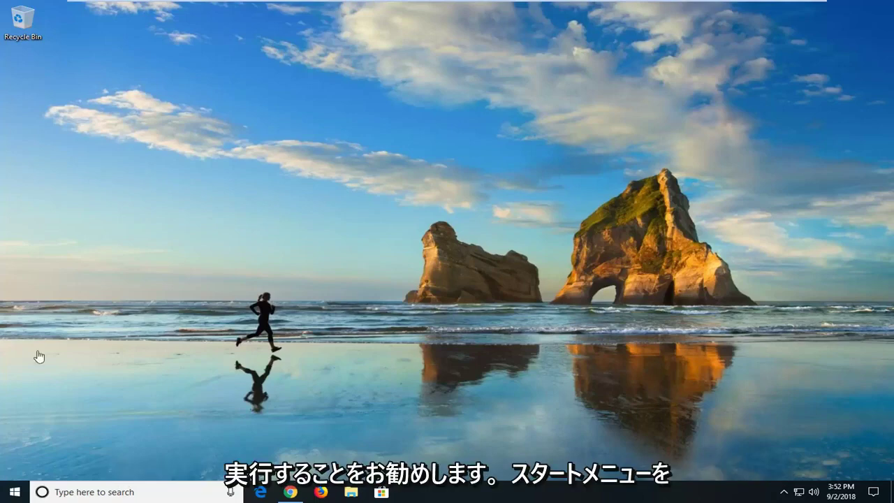
- Search the Start Menu for 'control panel' and launch Control Panel
left_click(14, 492)
type("c")
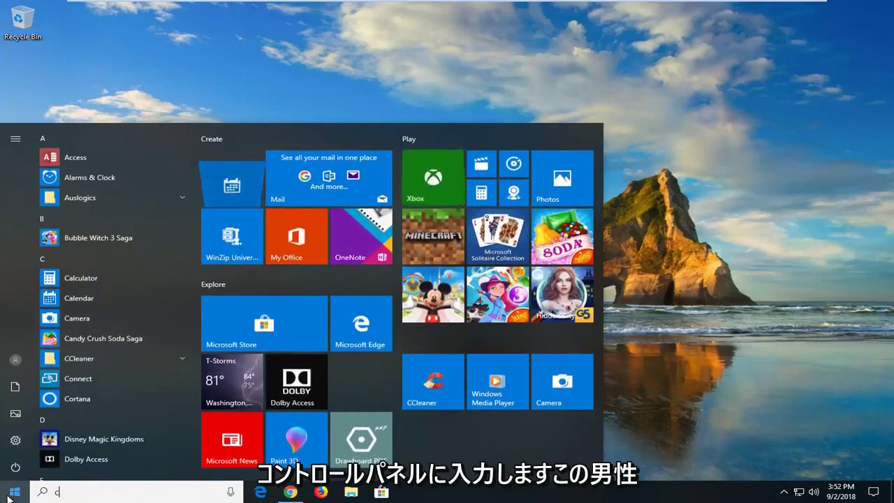
type("ontrol panel")
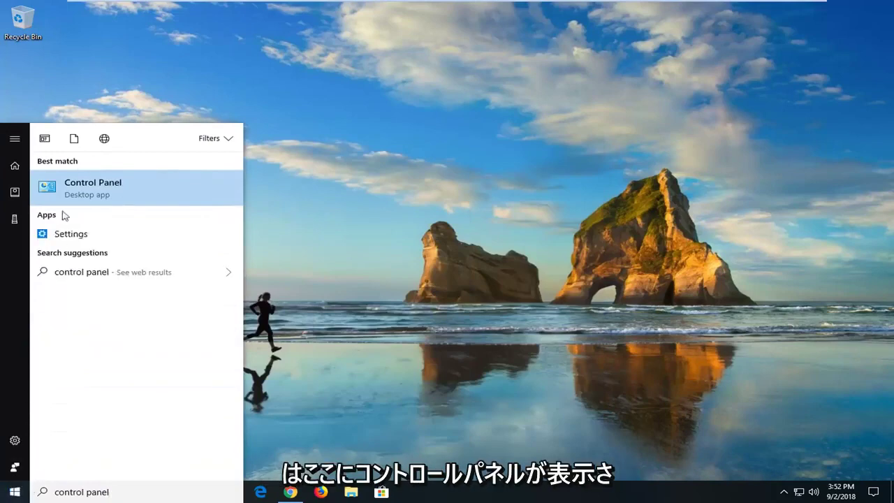
left_click(81, 194)
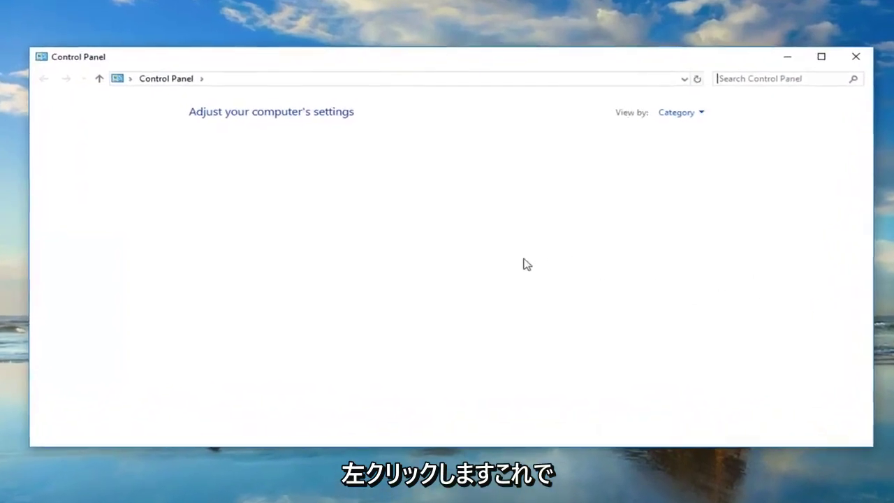
- Switch Control Panel to Large icons and edit the Balanced plan in Power Options
left_click(684, 117)
left_click(679, 151)
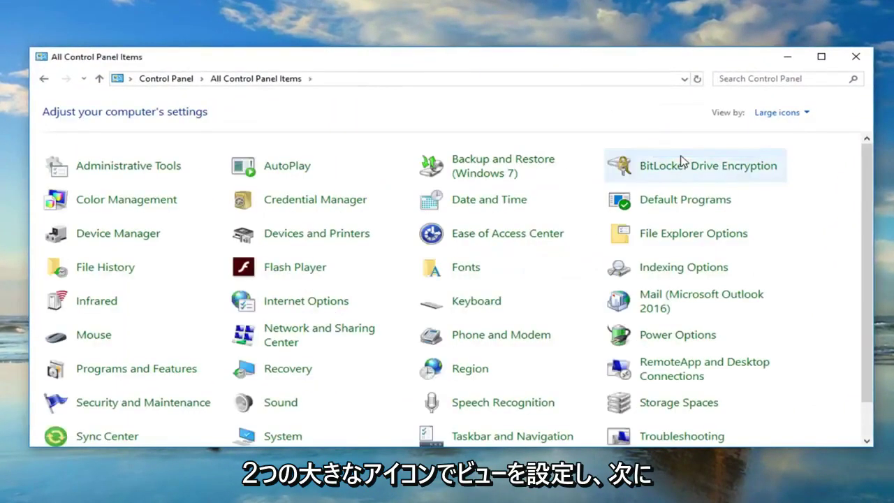
left_click(669, 339)
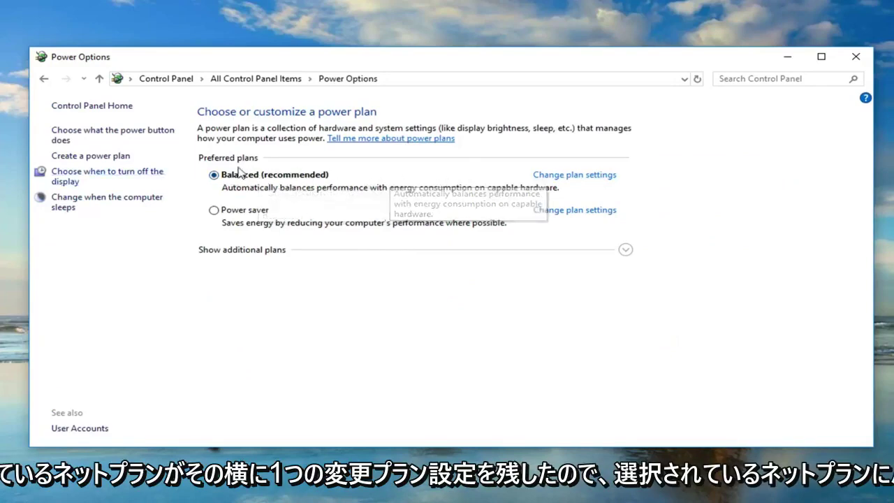
left_click(574, 177)
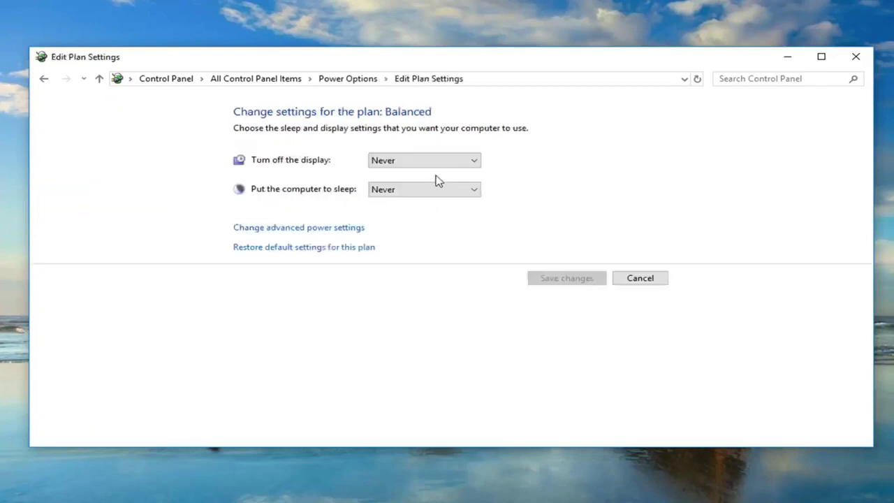
- In advanced power settings, expand Sleep and then Allow wake timers
left_click(288, 229)
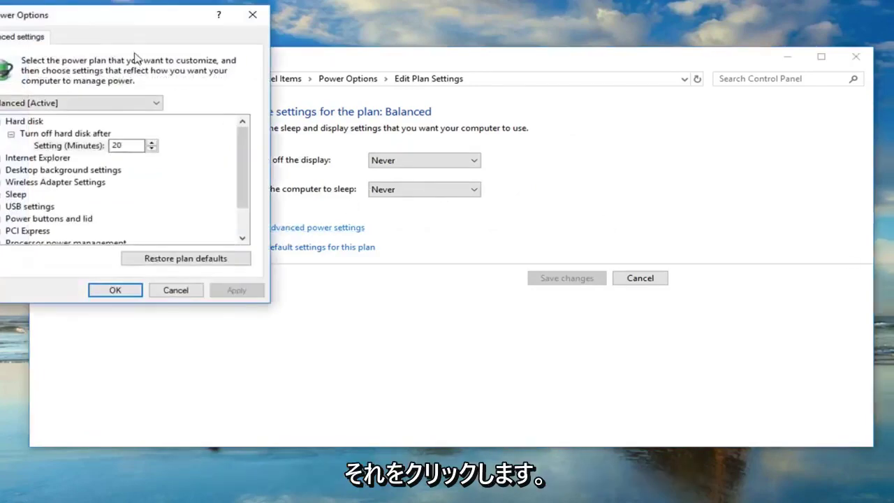
left_click_drag(127, 26, 437, 84)
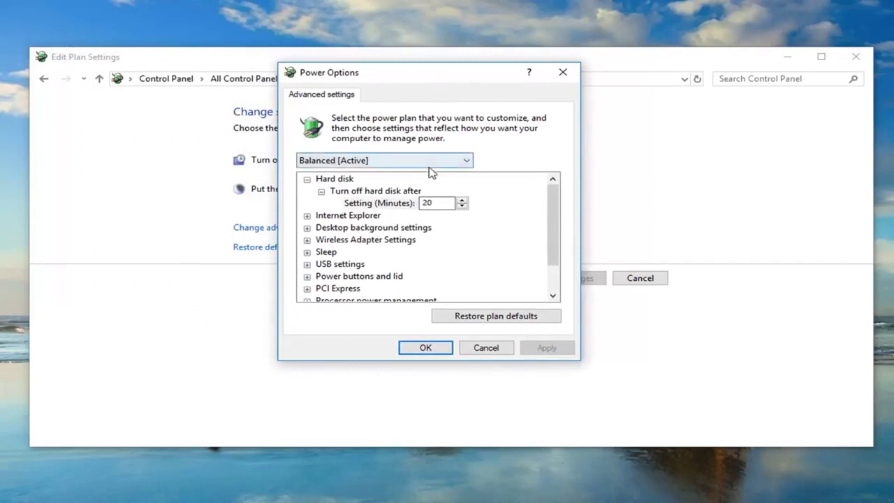
left_click(327, 253)
left_click(307, 253)
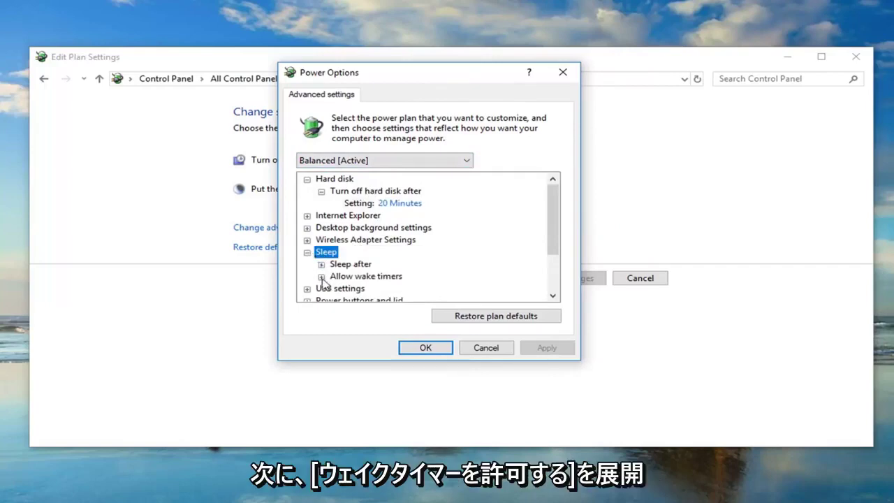
left_click(395, 279)
left_click(321, 276)
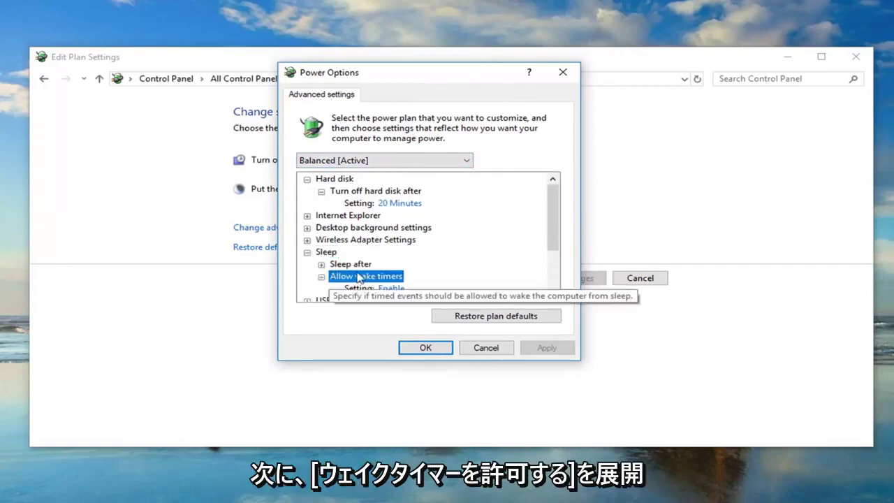
- Set Allow wake timers to Disable, apply it, and close the dialog
scroll(354, 278, "down", 1)
left_click(360, 254)
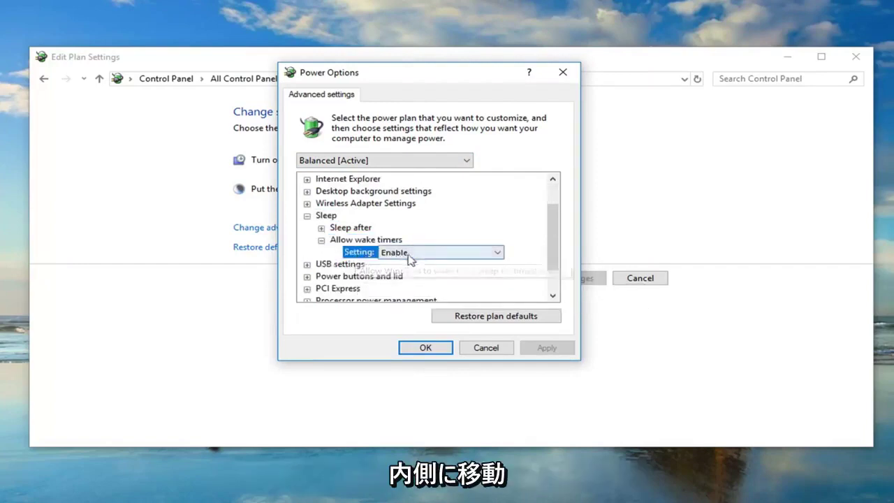
left_click(484, 259)
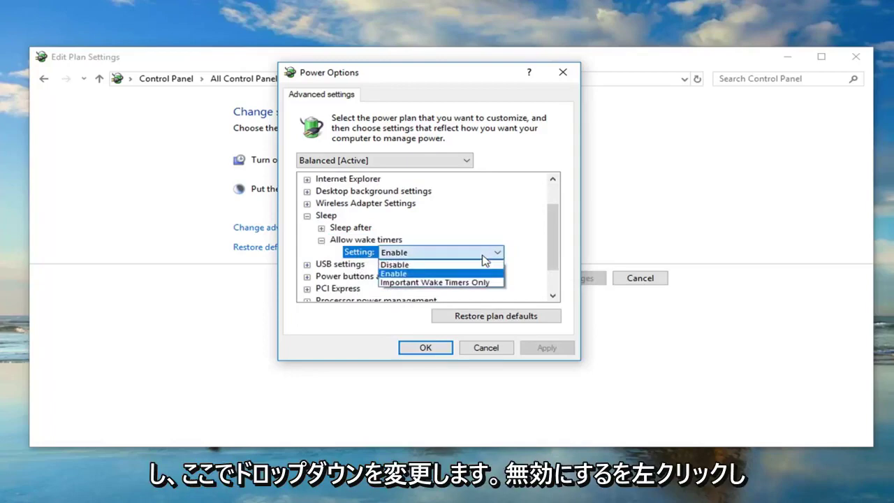
left_click(395, 265)
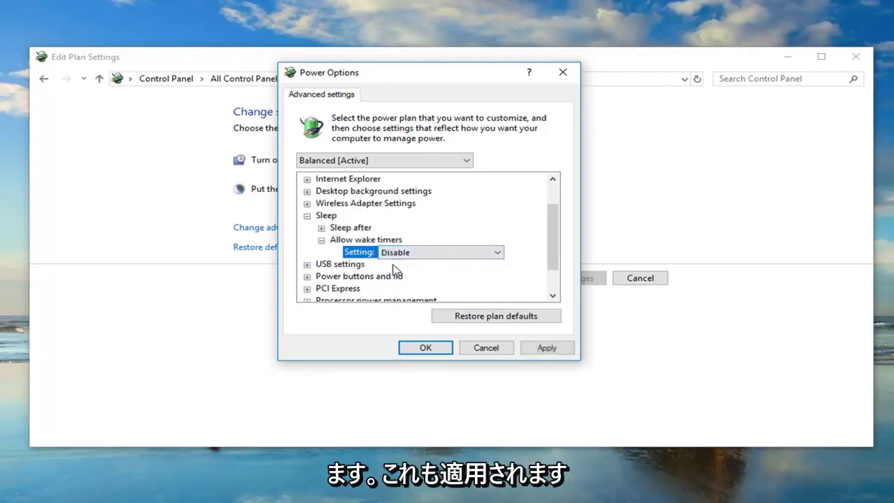
left_click(547, 348)
left_click(464, 347)
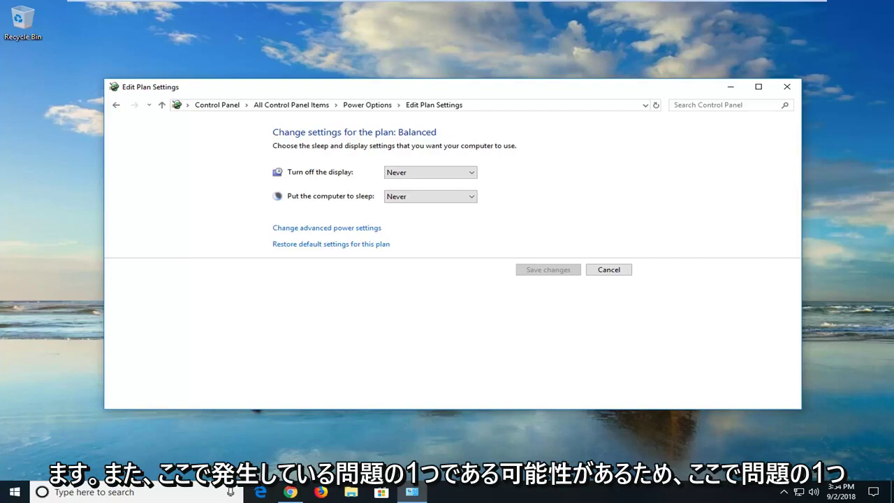
- Close the power plan window and launch System by searching 'system' in the Start Menu
left_click(787, 87)
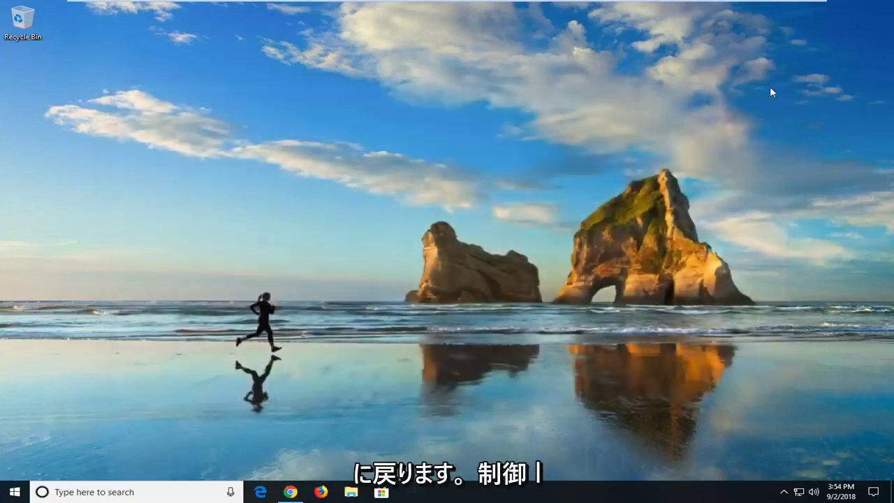
left_click(6, 493)
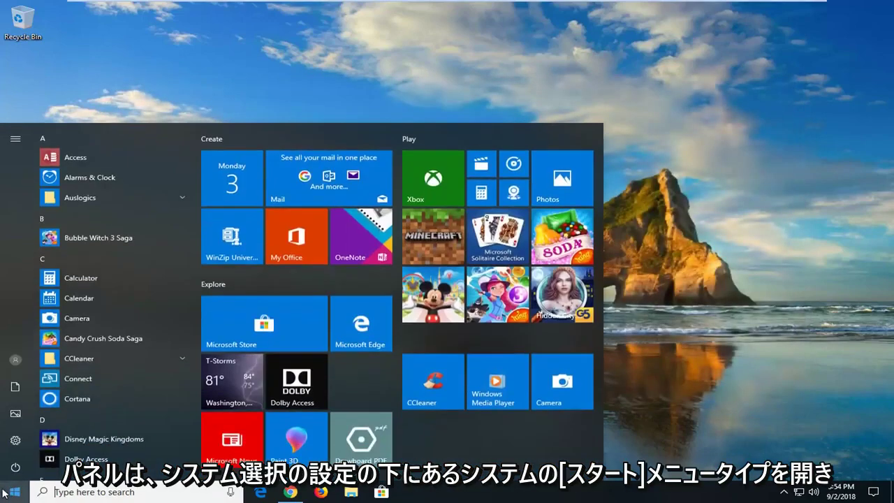
type("system")
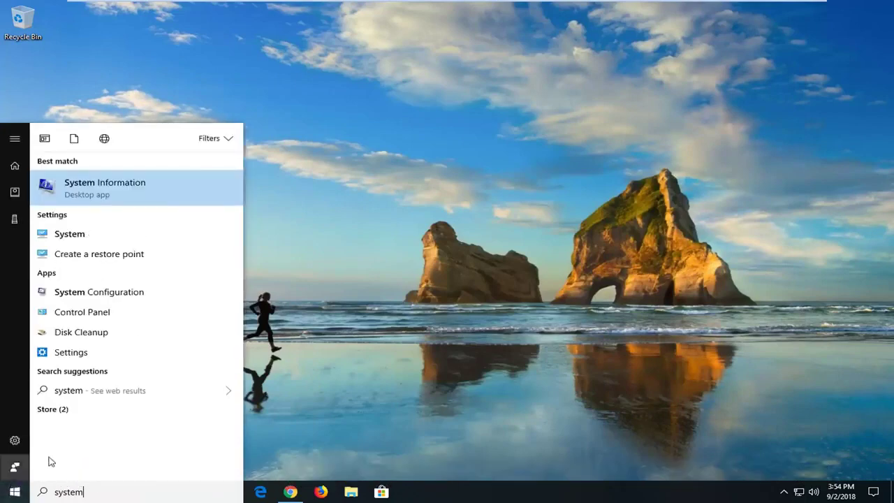
left_click(69, 235)
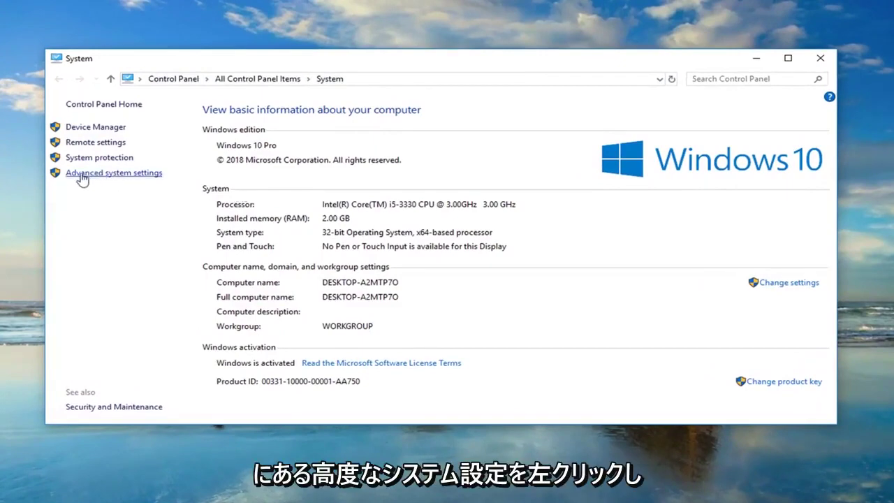
- Uncheck Automatically restart in Startup and Recovery, confirm with OK, and close System Properties
left_click(129, 182)
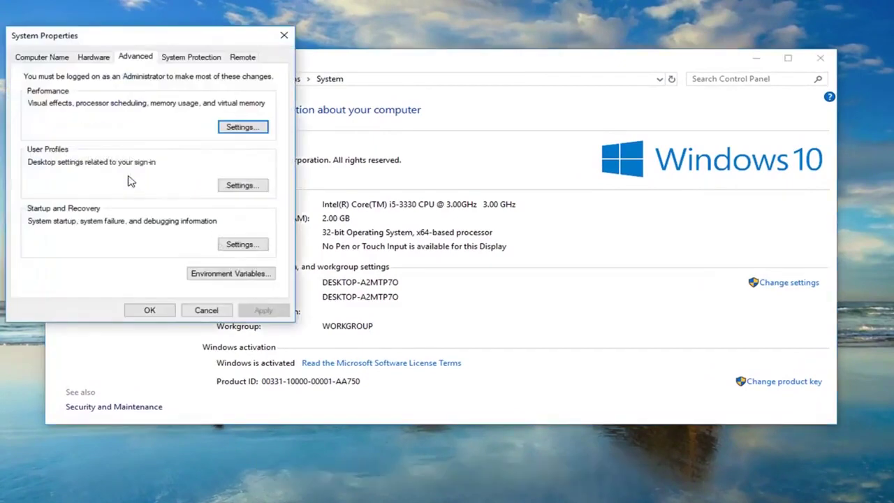
left_click_drag(149, 40, 410, 82)
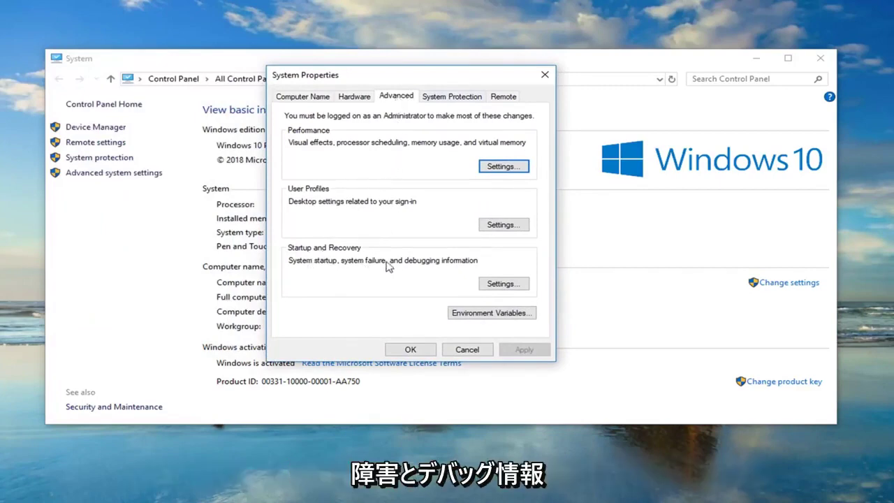
left_click(500, 284)
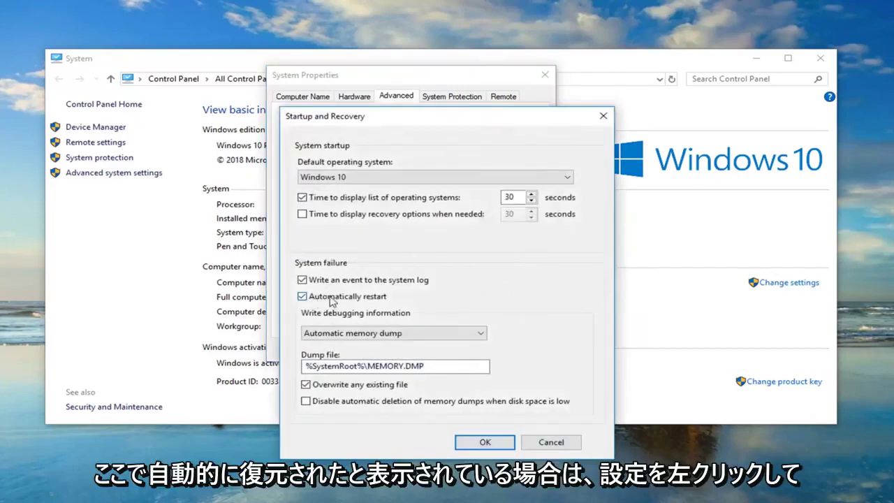
left_click(306, 297)
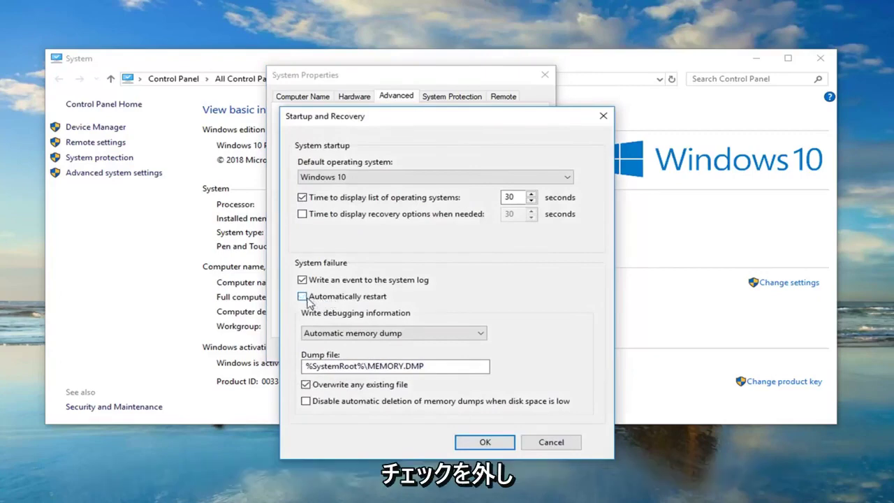
left_click(482, 443)
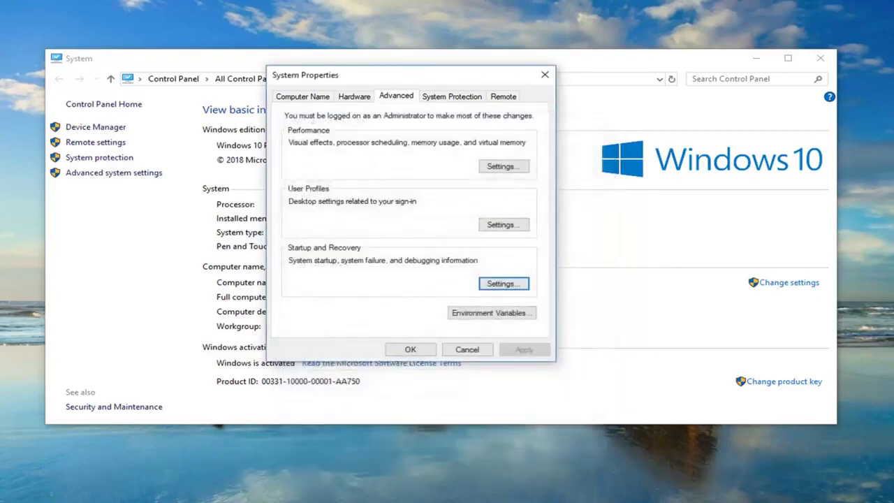
left_click(545, 74)
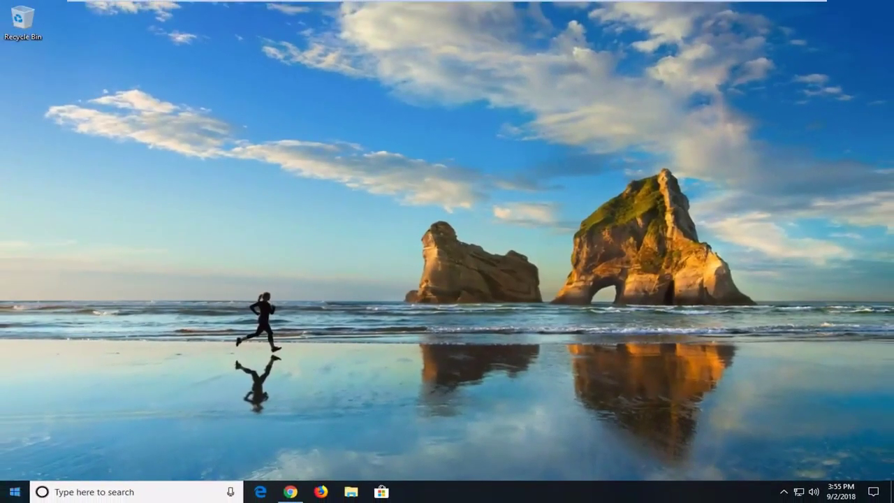
- Launch Device Manager by searching 'device manager' in the Start Menu
left_click(10, 492)
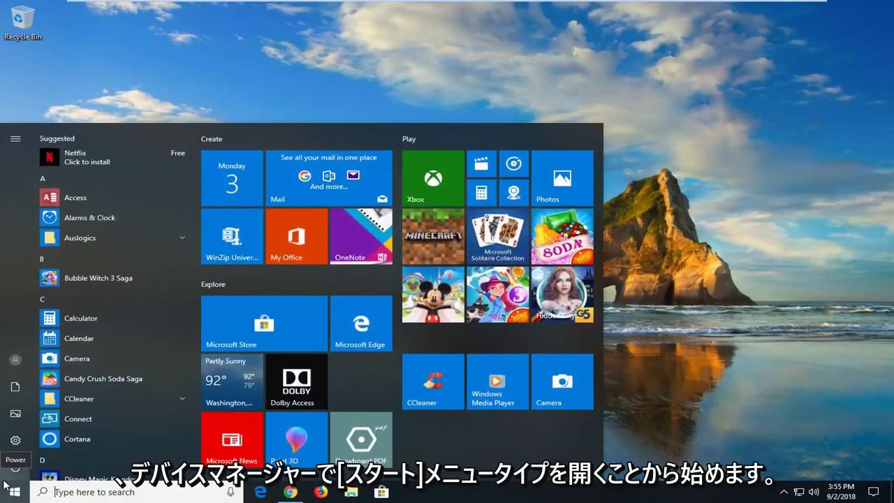
type("device manager")
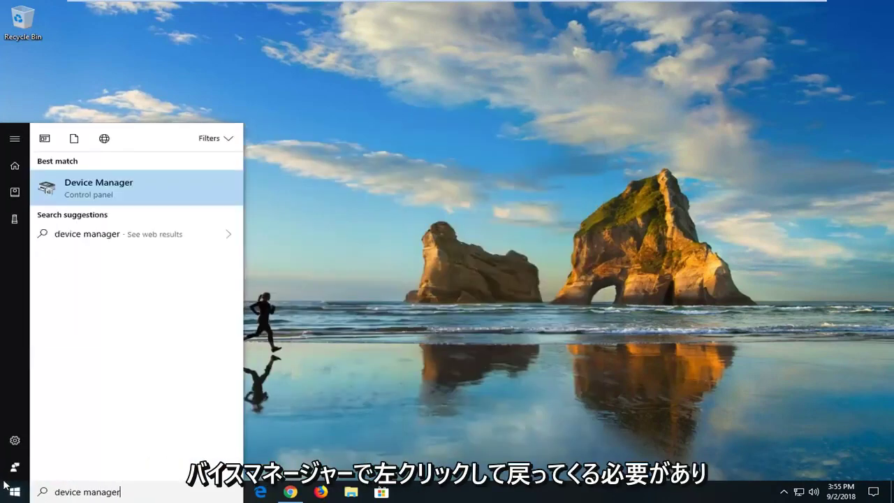
left_click(91, 191)
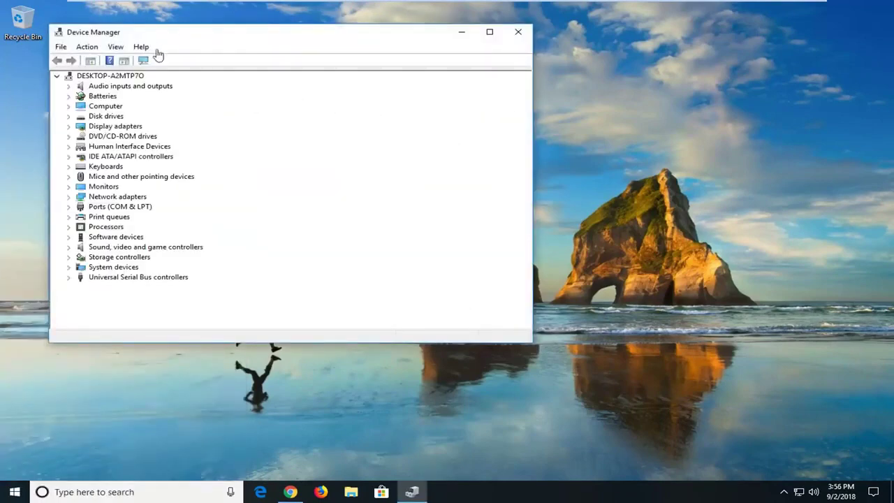
- Expand Mice and other pointing devices and select VMware Pointing Device
left_click_drag(325, 42, 481, 74)
left_click(317, 213)
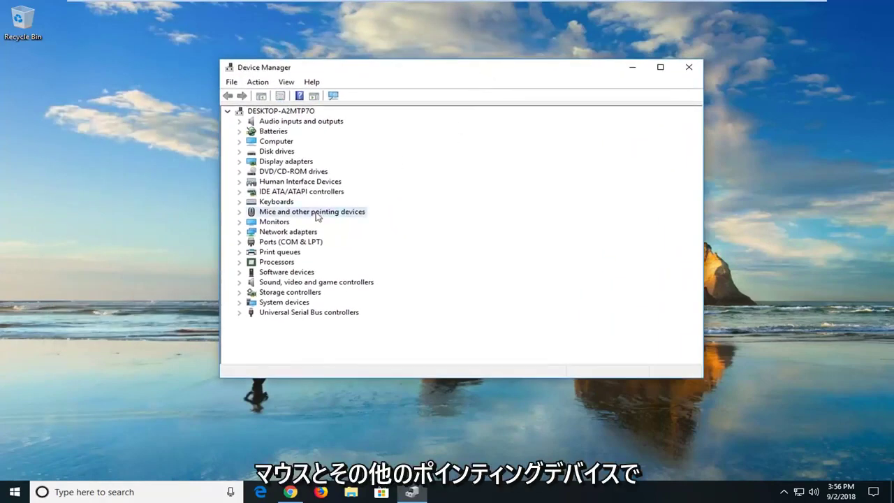
left_click(239, 212)
left_click(293, 222)
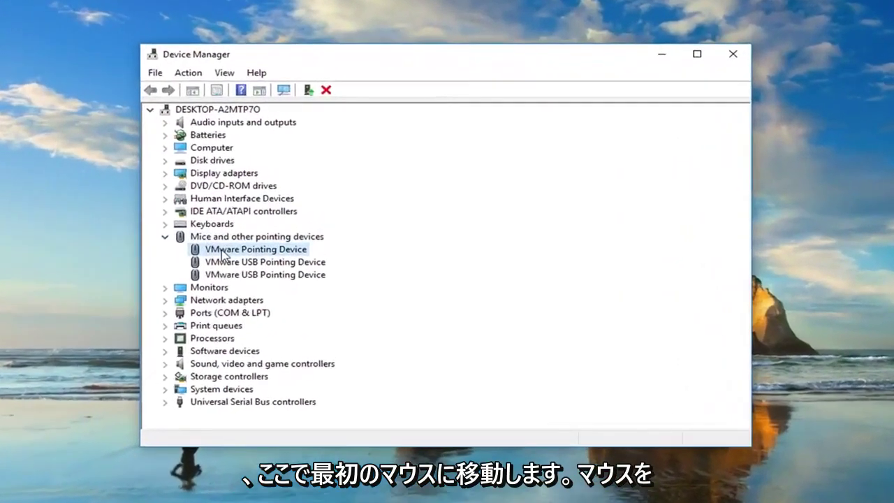
right_click(224, 255)
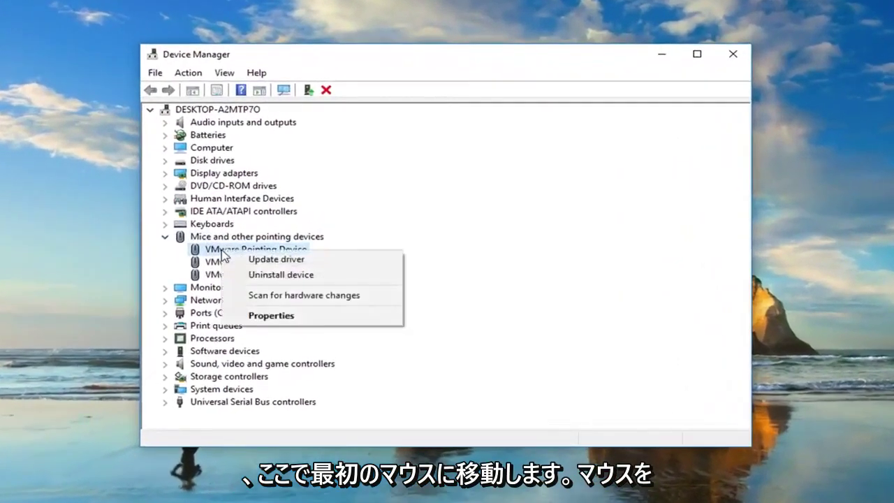
left_click(266, 316)
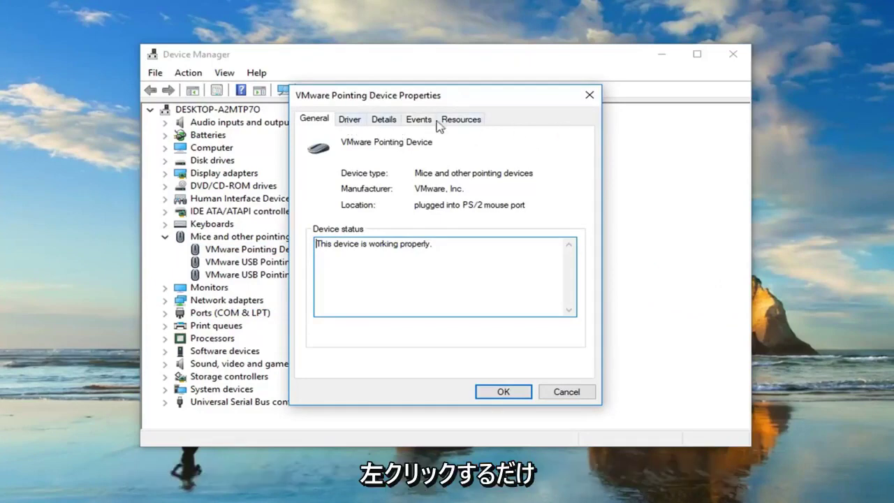
left_click(461, 120)
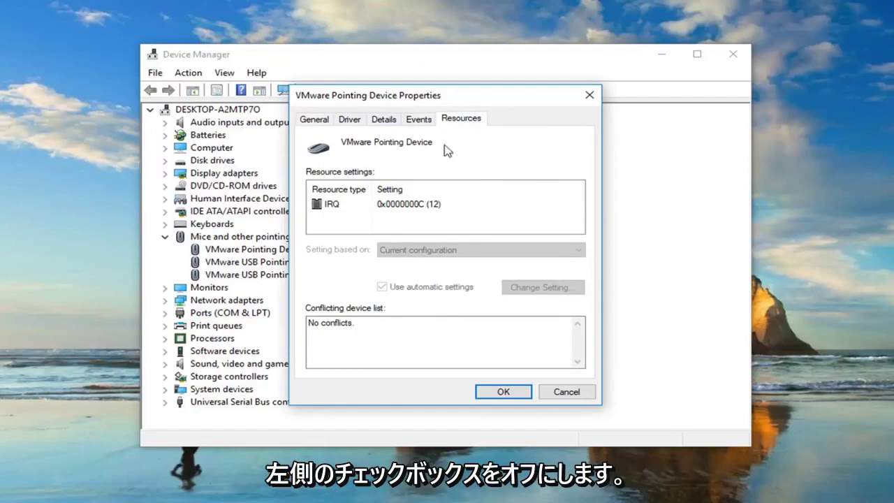
left_click(589, 95)
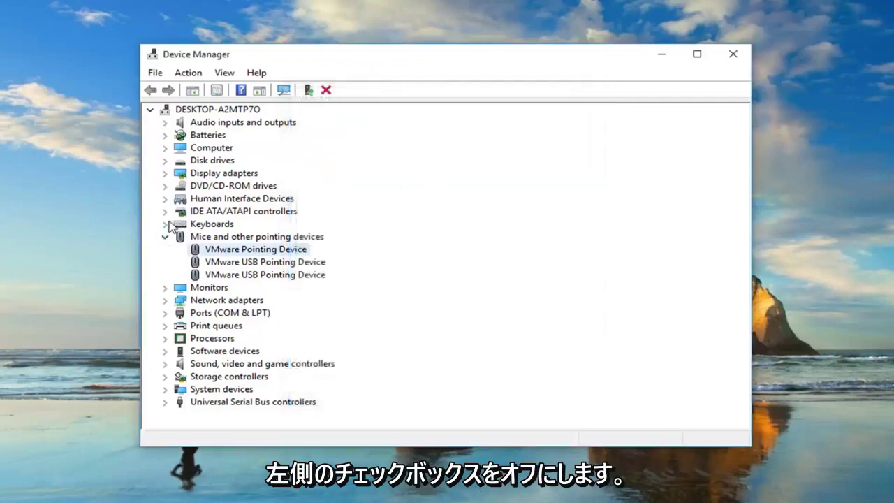
left_click(165, 224)
- Check the Standard PS/2 Keyboard's properties, then close them and Device Manager
double_click(224, 238)
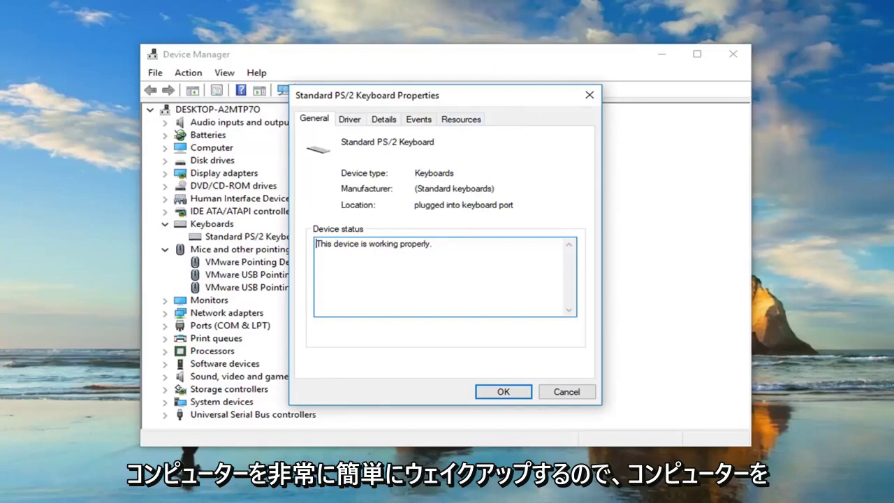
left_click(589, 95)
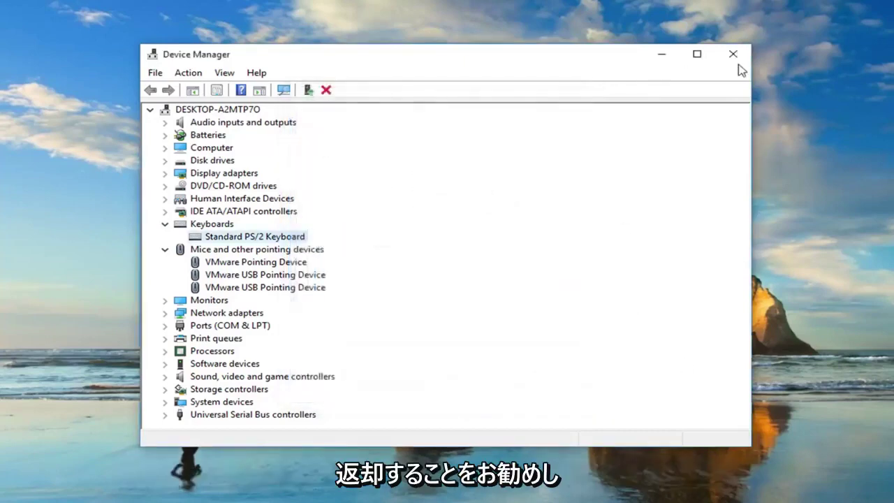
left_click(733, 58)
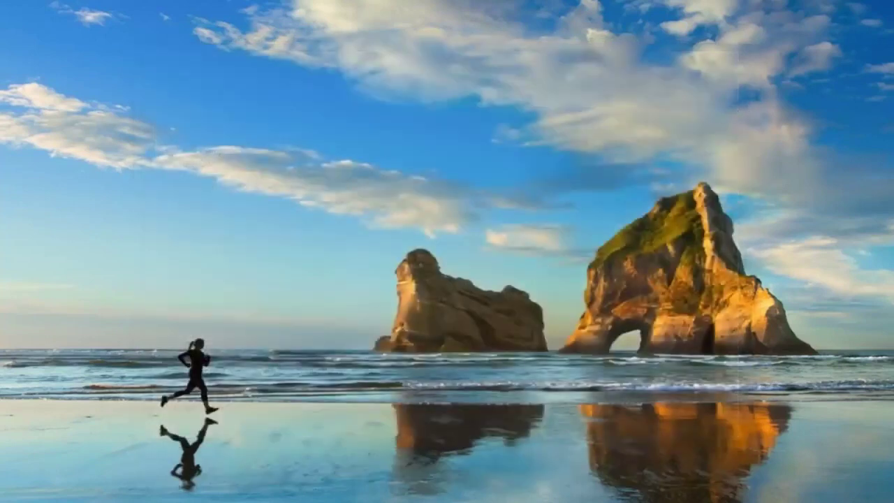